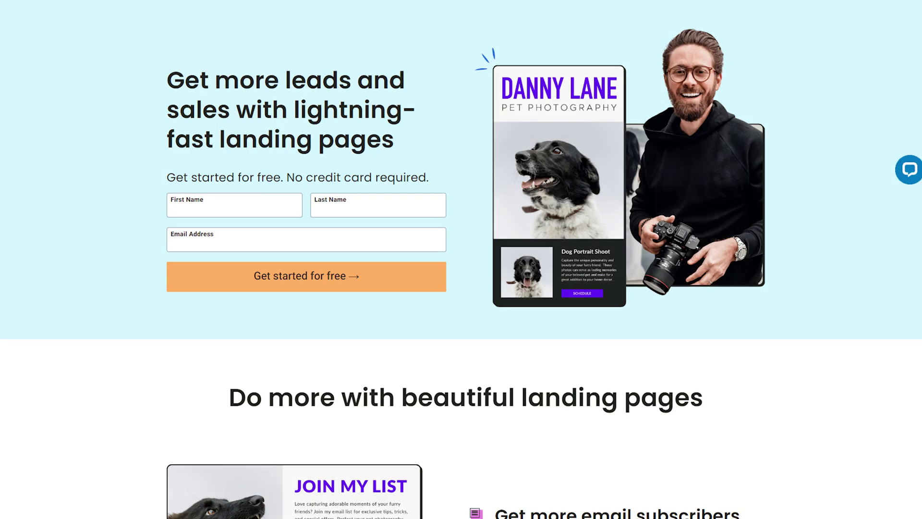
Step: Scroll down the AWeber Landing Pages page past its hero headline and free sign-up form
{"action": "scroll", "coordinate": [461, 260], "scroll_direction": "down", "scroll_amount": 12}
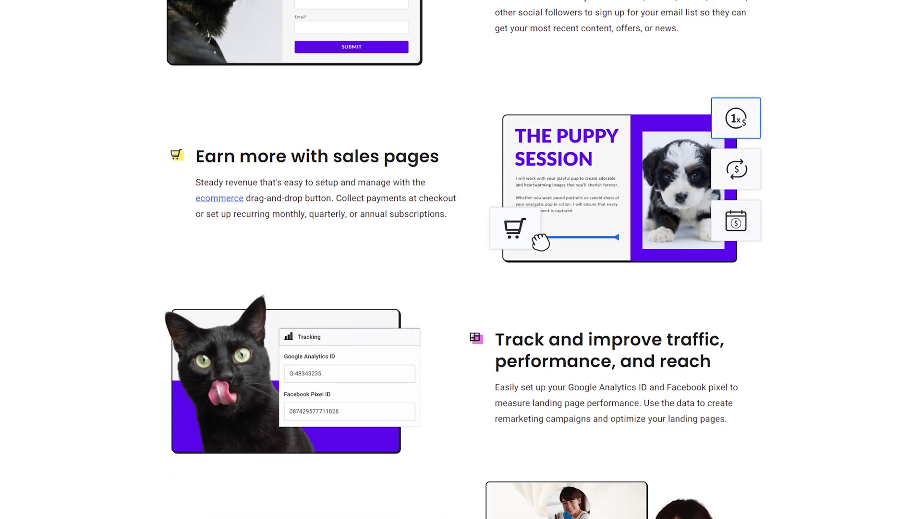
Step: Scroll through the Landing Pages and Automation pages until four features are listed, ending with A/B testing
{"action": "scroll", "coordinate": [461, 259], "scroll_direction": "down", "scroll_amount": 4}
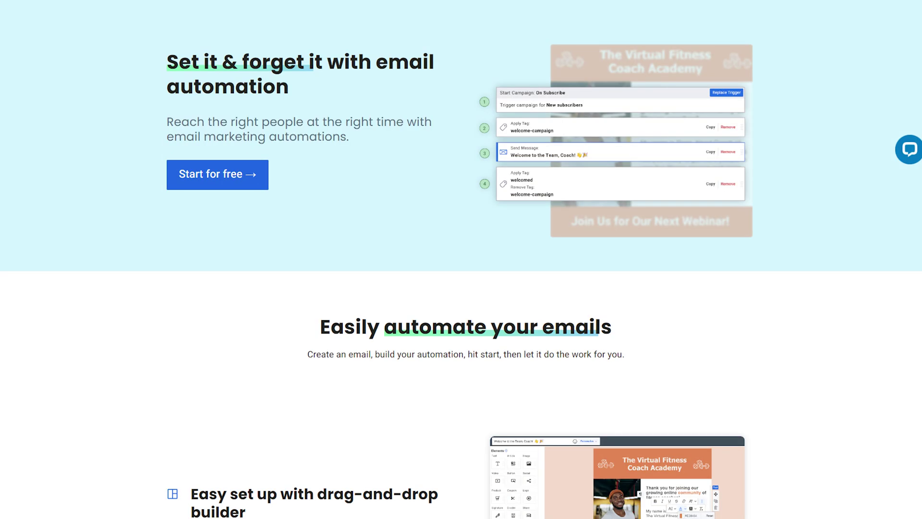
{"action": "scroll", "coordinate": [461, 260], "scroll_direction": "down", "scroll_amount": 2}
{"action": "scroll", "coordinate": [461, 260], "scroll_direction": "down", "scroll_amount": 12}
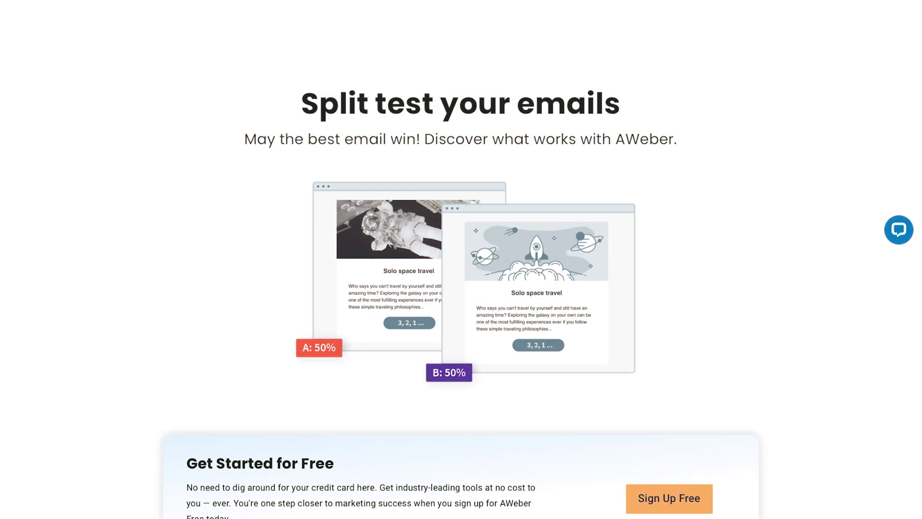
Step: Scroll on past the split-test and Shopify/WordPress/Zapier integrations sections to the mobile email editor
{"action": "scroll", "coordinate": [461, 260], "scroll_direction": "down", "scroll_amount": 10}
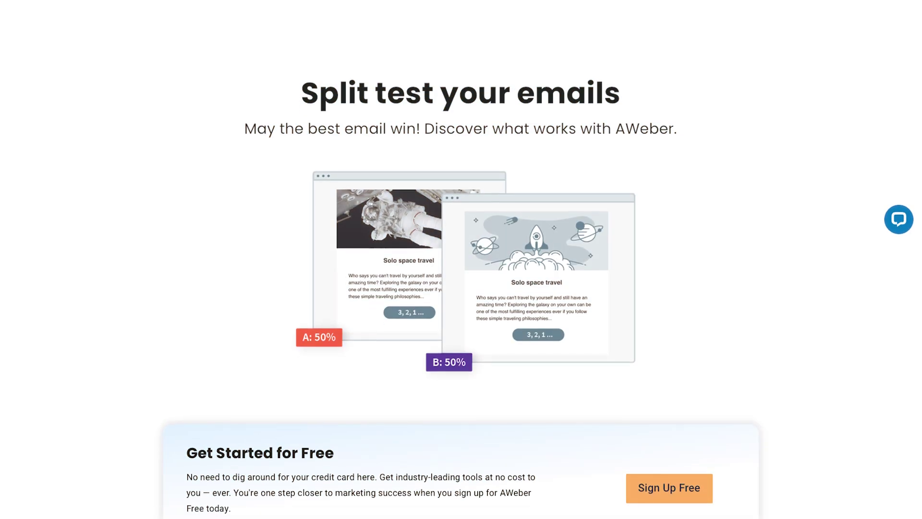
{"action": "scroll", "coordinate": [461, 260], "scroll_direction": "down", "scroll_amount": 2}
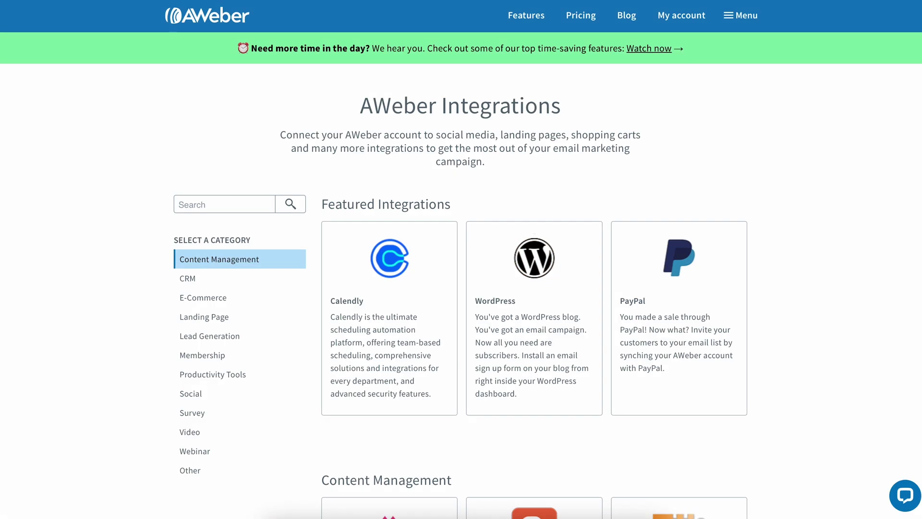
{"action": "scroll", "coordinate": [534, 289], "scroll_direction": "down", "scroll_amount": 20}
{"action": "scroll", "coordinate": [534, 288], "scroll_direction": "down", "scroll_amount": 20}
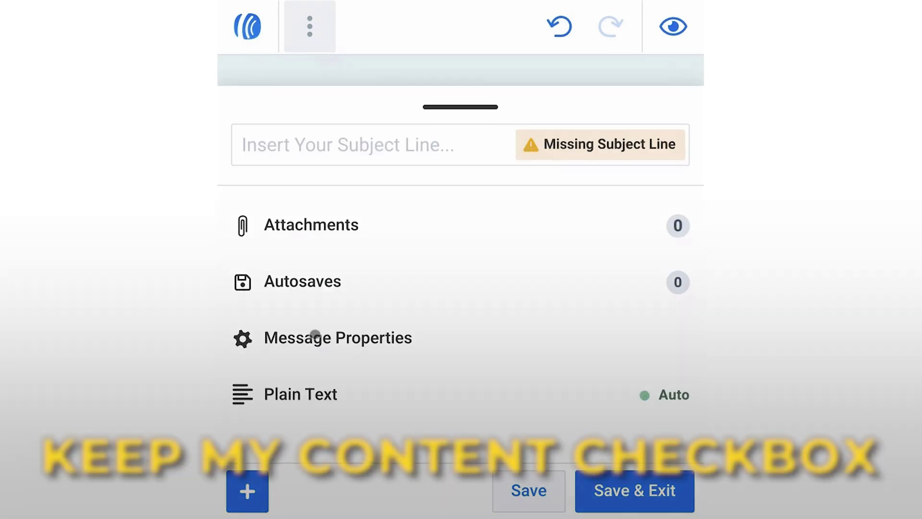
Step: Open Message Properties, then Templates, and scroll the Drag and drop editor page to its feature sections
{"action": "left_click", "coordinate": [315, 335]}
{"action": "left_click", "coordinate": [305, 231]}
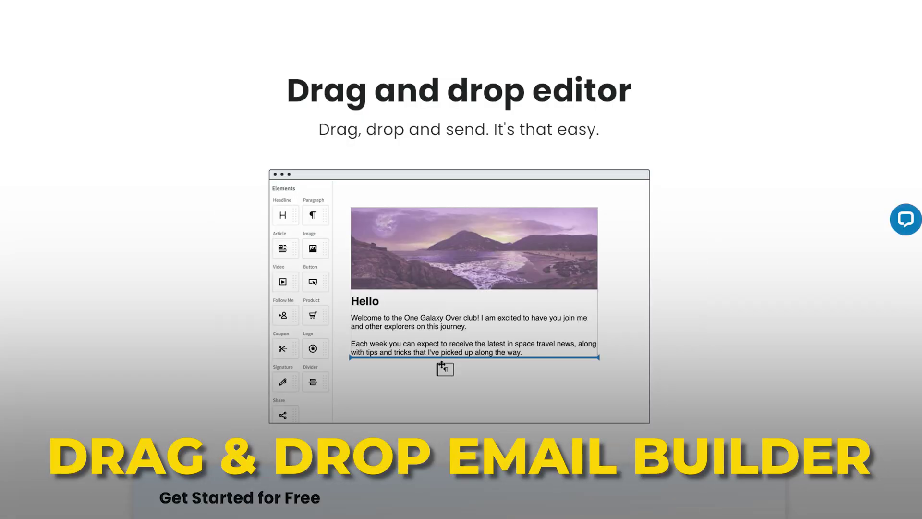
{"action": "scroll", "coordinate": [461, 288], "scroll_direction": "down", "scroll_amount": 3}
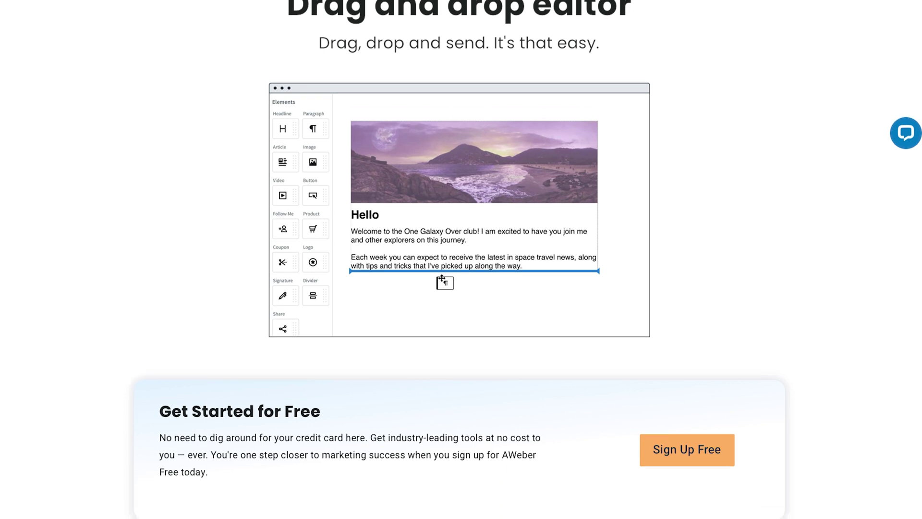
{"action": "scroll", "coordinate": [461, 259], "scroll_direction": "down", "scroll_amount": 9}
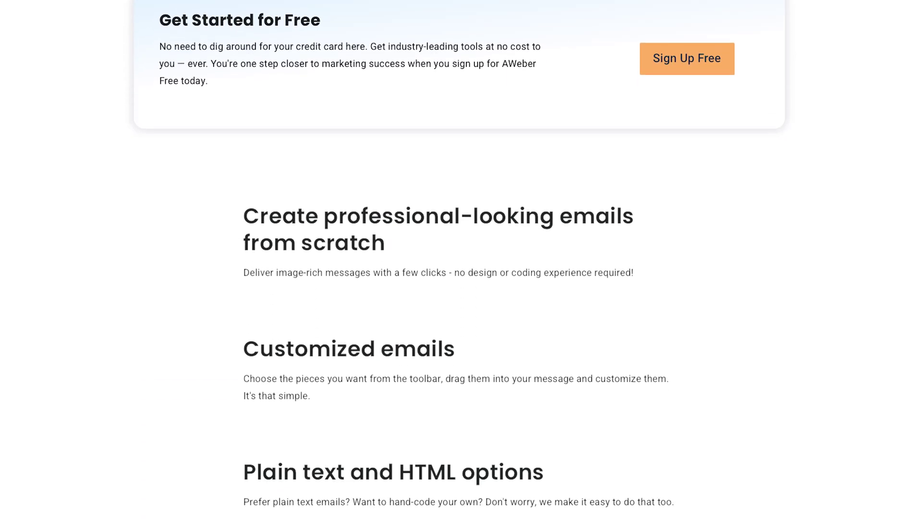
{"action": "scroll", "coordinate": [461, 260], "scroll_direction": "down", "scroll_amount": 12}
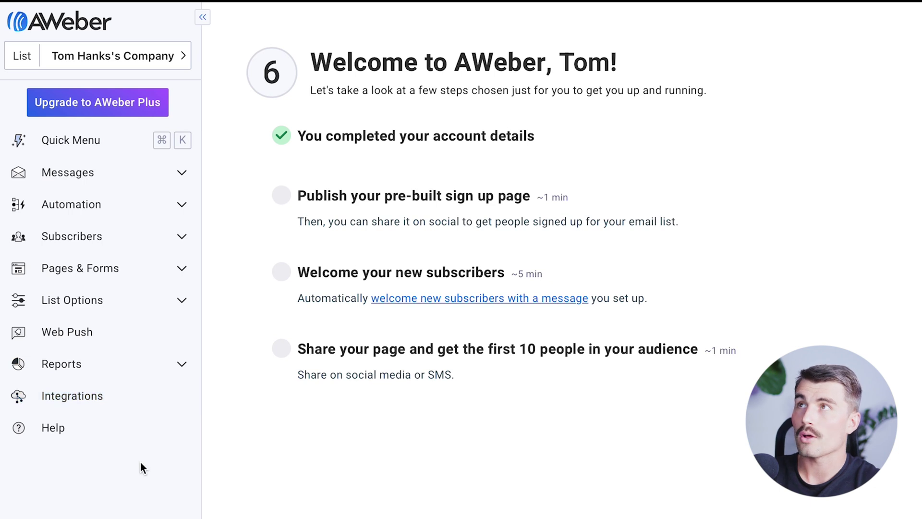
Step: Go to the Messages page and start a new message to see the editor choices
{"action": "left_click", "coordinate": [107, 175]}
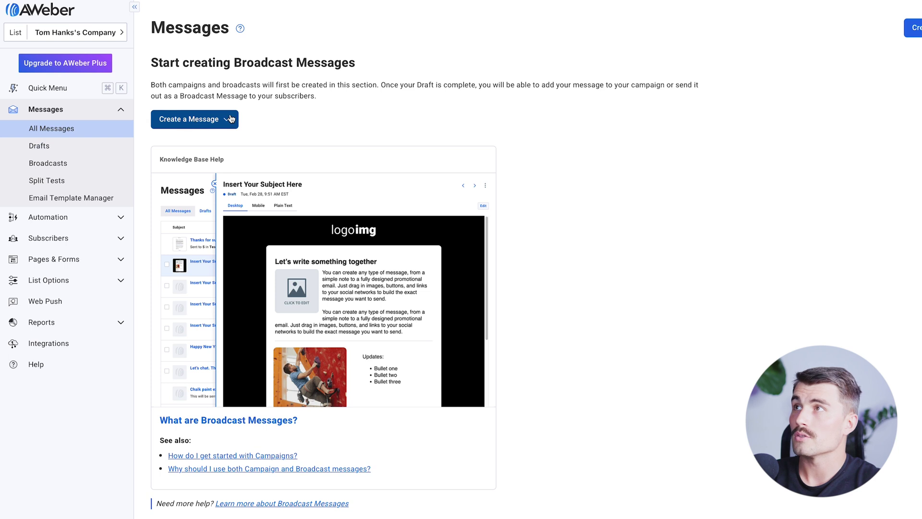
{"action": "left_click", "coordinate": [229, 120]}
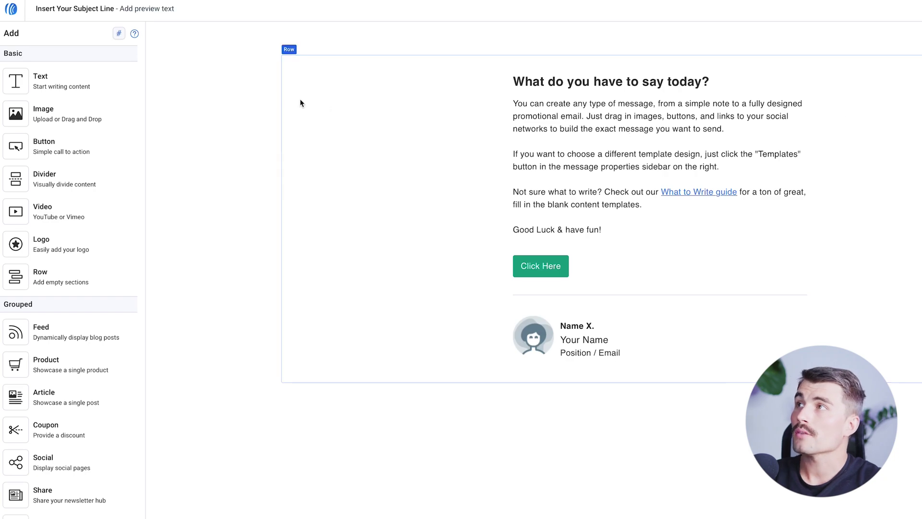
{"action": "mouse_move", "coordinate": [95, 104]}
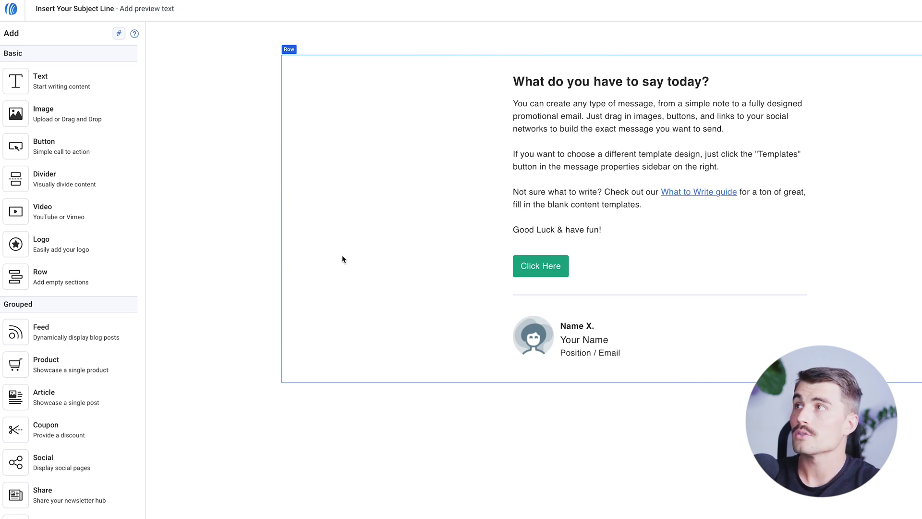
{"action": "mouse_move", "coordinate": [109, 100]}
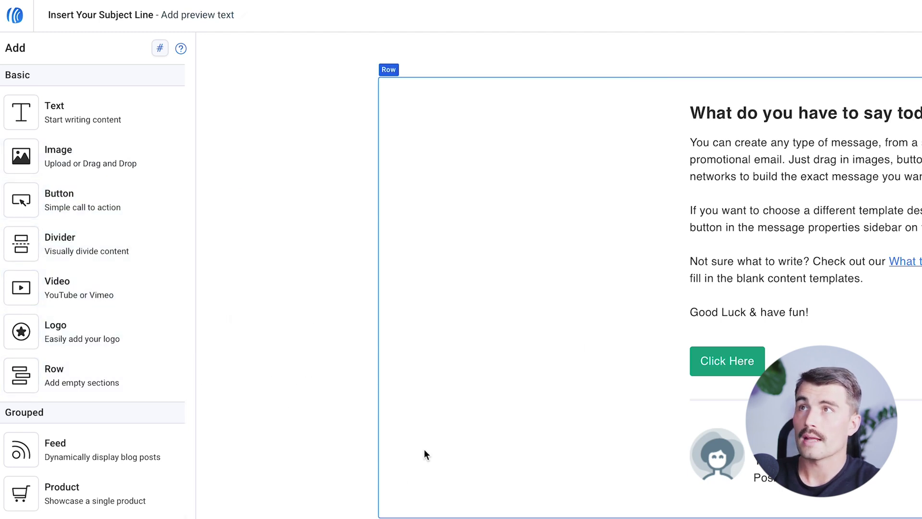
{"action": "triple_click", "coordinate": [819, 159]}
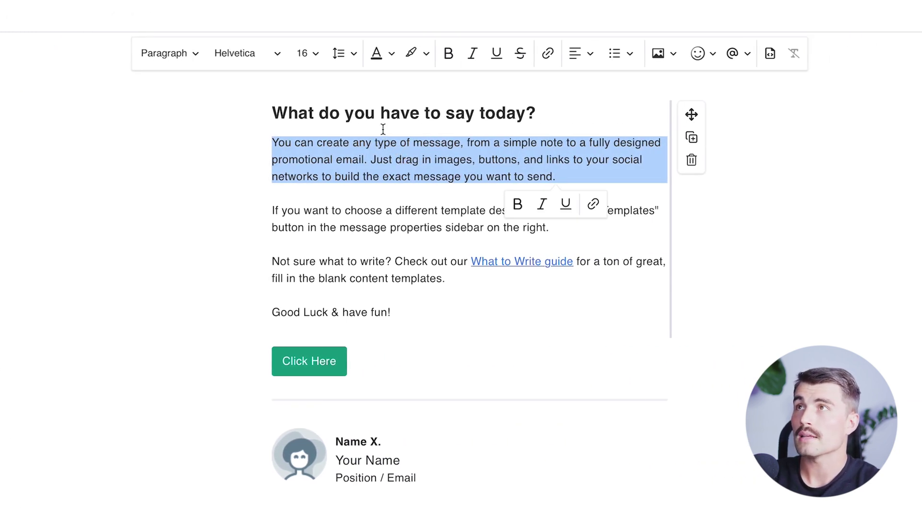
Step: Check the paragraph style and font lists, keeping Helvetica, then preview and test the message
{"action": "left_click", "coordinate": [189, 55]}
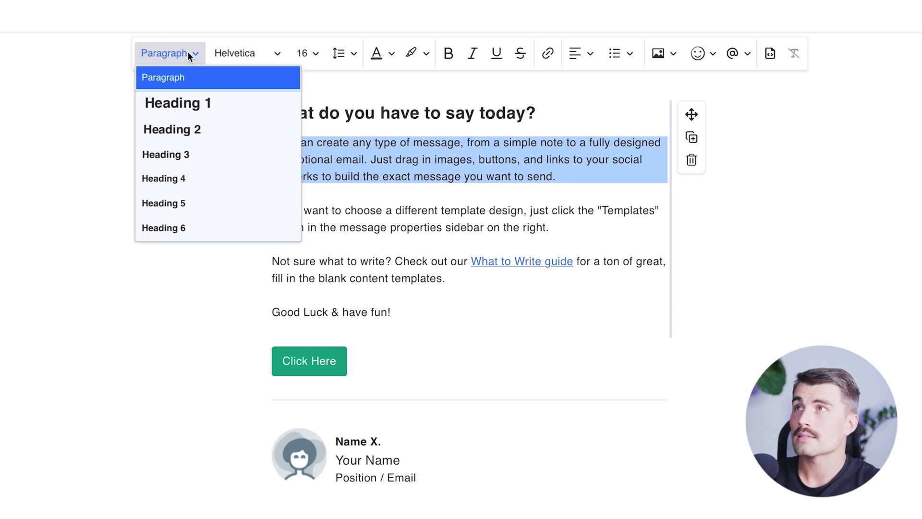
{"action": "left_click", "coordinate": [190, 55]}
{"action": "left_click", "coordinate": [226, 52]}
{"action": "left_click", "coordinate": [226, 53]}
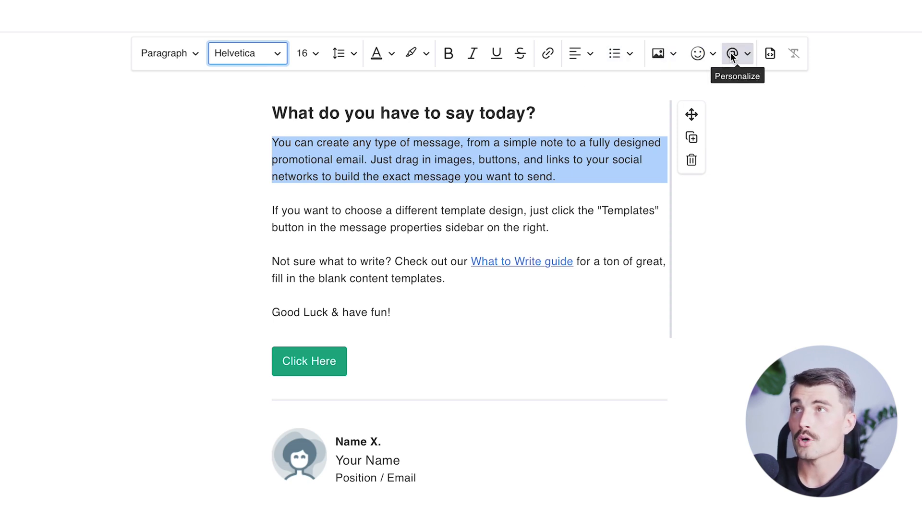
{"action": "left_click", "coordinate": [386, 278]}
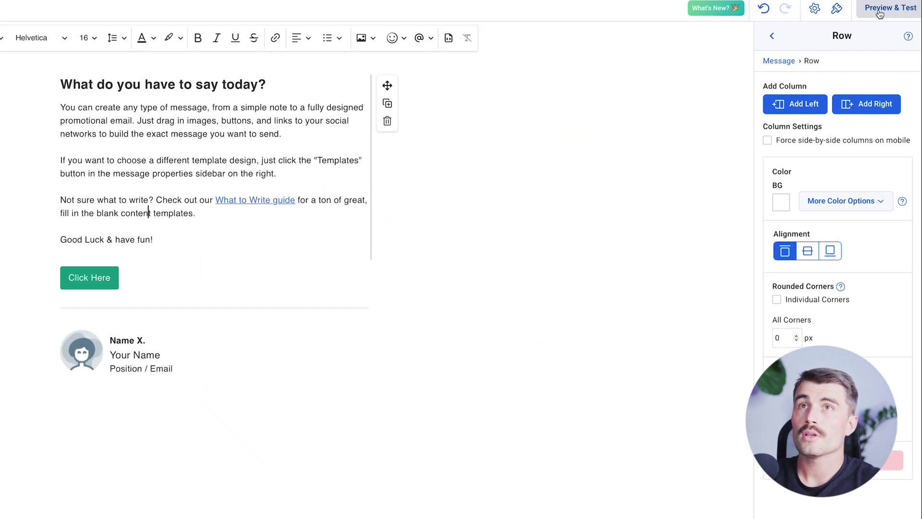
{"action": "left_click", "coordinate": [880, 11]}
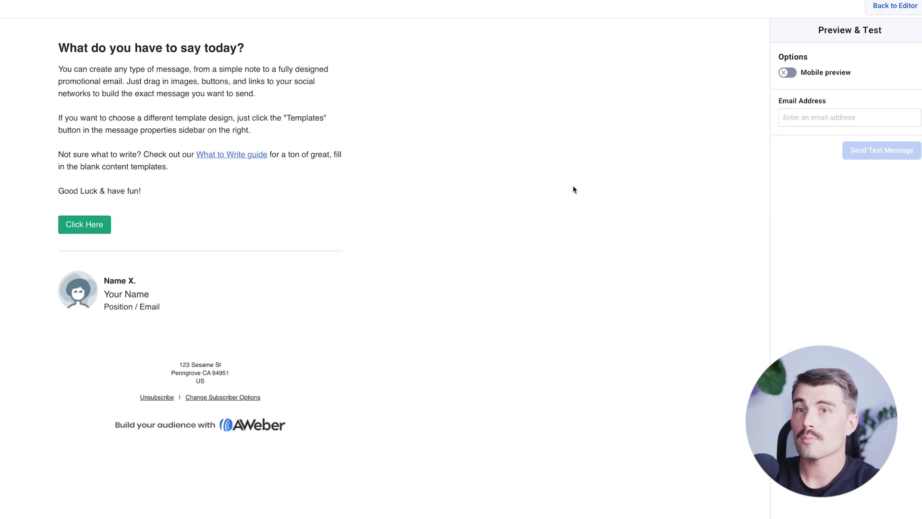
Step: Return from the test preview to the message editor, then go to the Subscribers area
{"action": "left_click", "coordinate": [897, 6]}
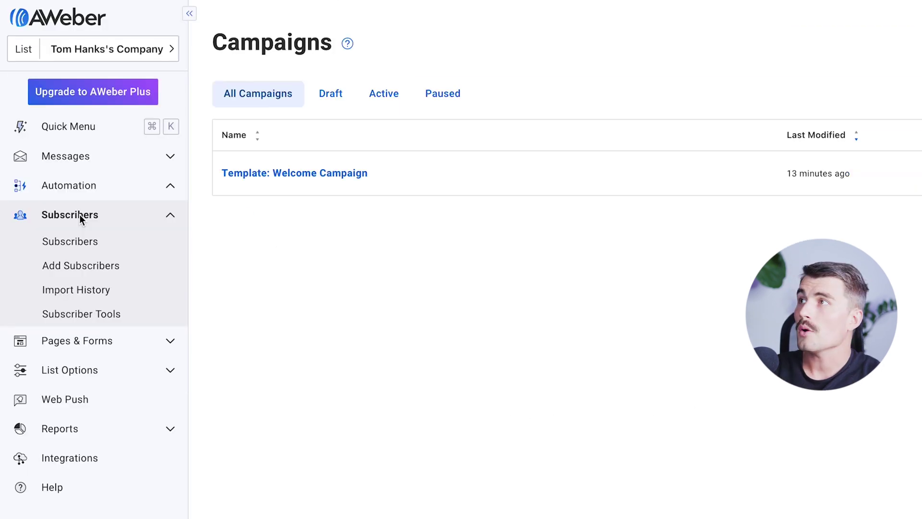
{"action": "left_click", "coordinate": [86, 215]}
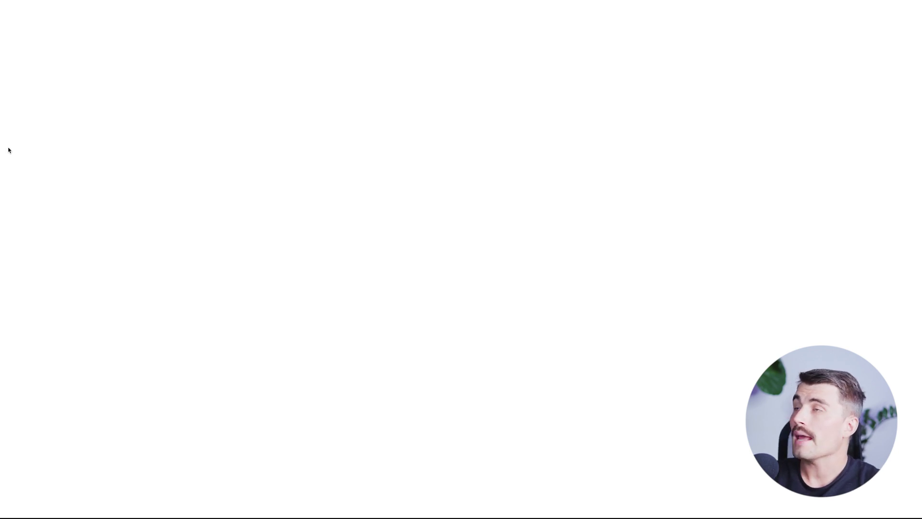
Step: Open the Landing Pages list and start creating a new landing page
{"action": "left_click", "coordinate": [66, 188]}
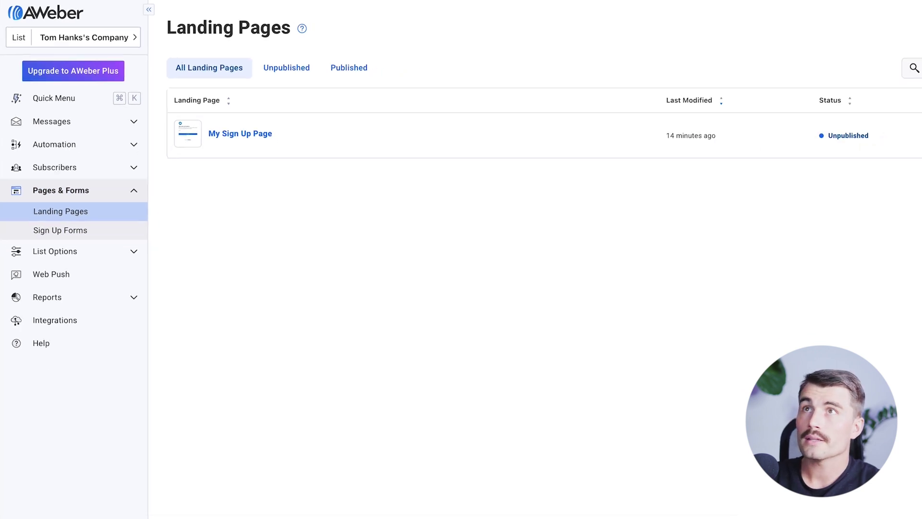
{"action": "left_click", "coordinate": [889, 24]}
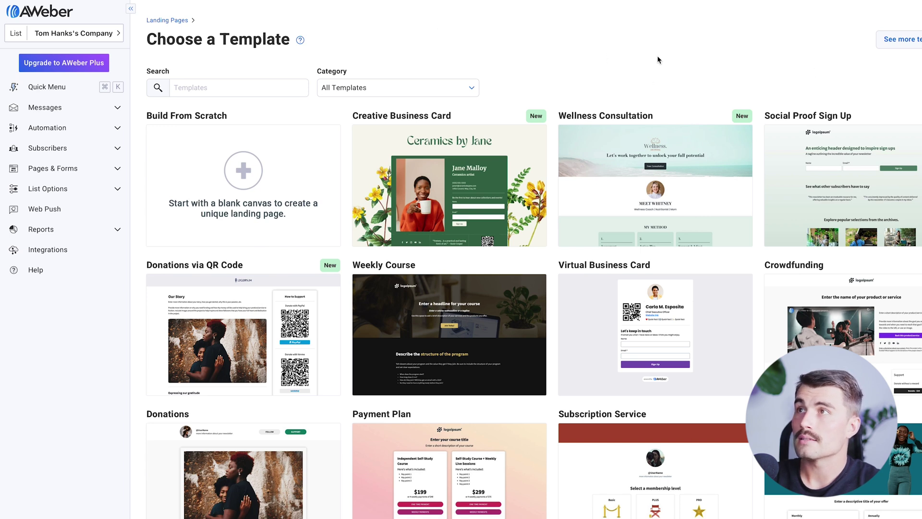
{"action": "mouse_move", "coordinate": [688, 216]}
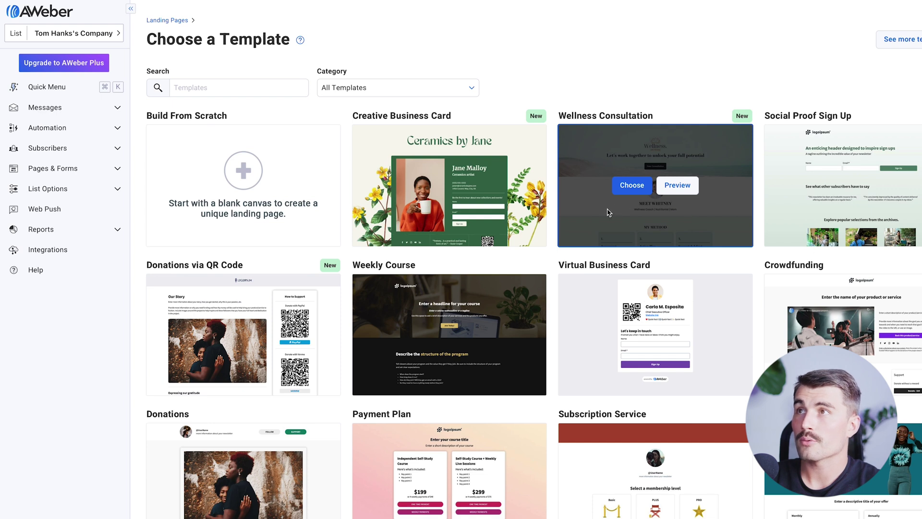
{"action": "mouse_move", "coordinate": [452, 191]}
{"action": "left_click", "coordinate": [472, 188]}
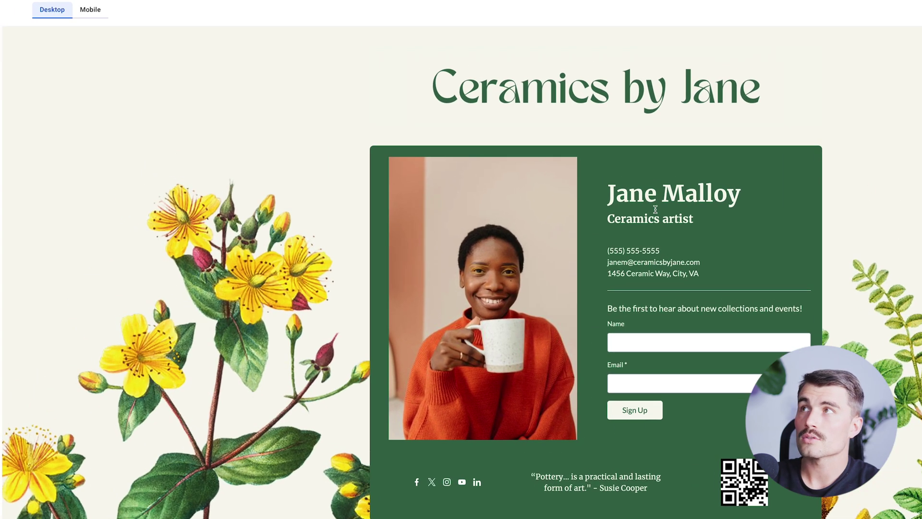
{"action": "left_click", "coordinate": [91, 10]}
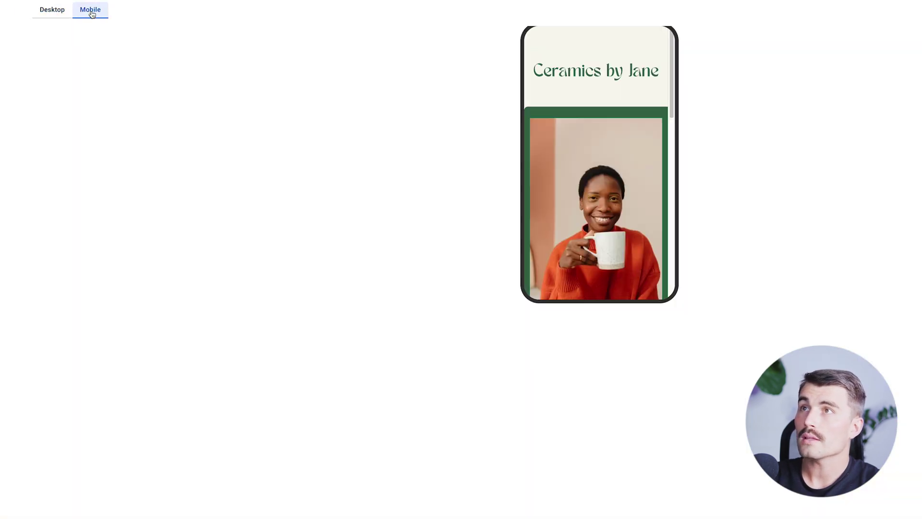
{"action": "left_click", "coordinate": [63, 17]}
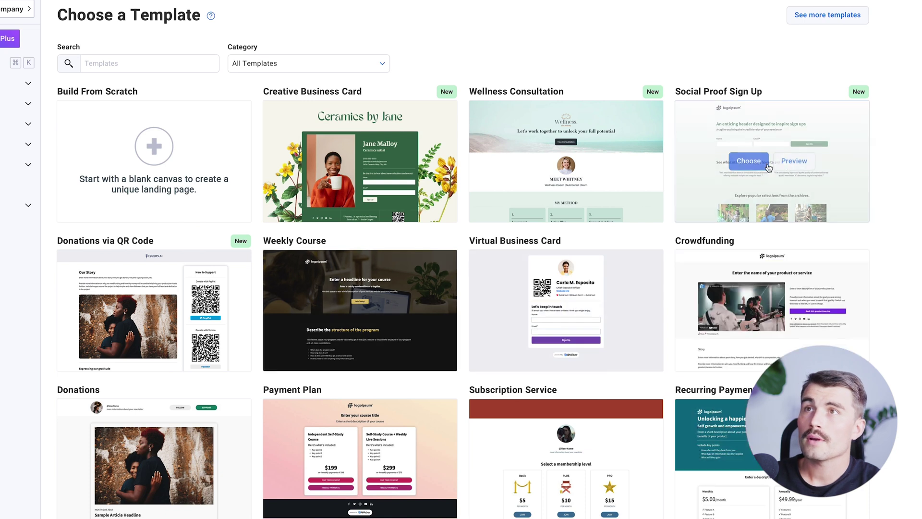
Step: Start a page from the Social Proof Sign Up template and scroll through it in the editor
{"action": "left_click", "coordinate": [749, 161]}
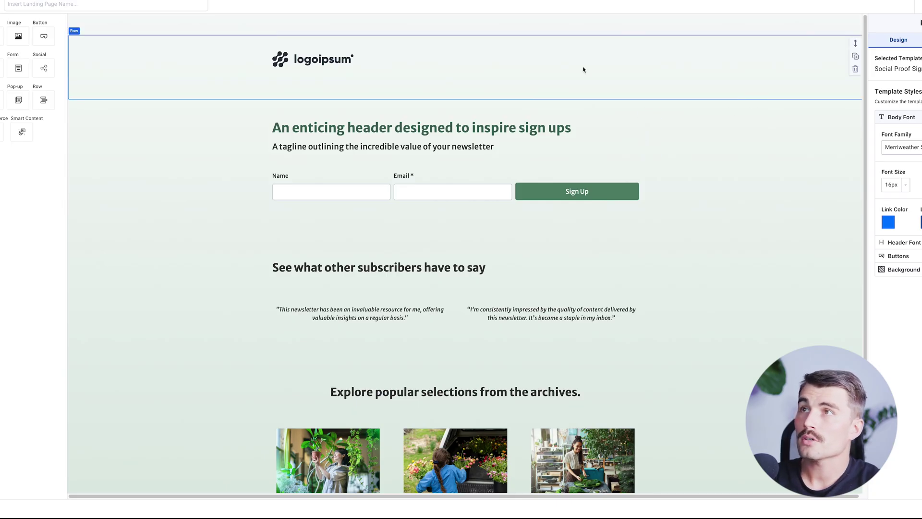
{"action": "scroll", "coordinate": [573, 109], "scroll_direction": "down", "scroll_amount": 4}
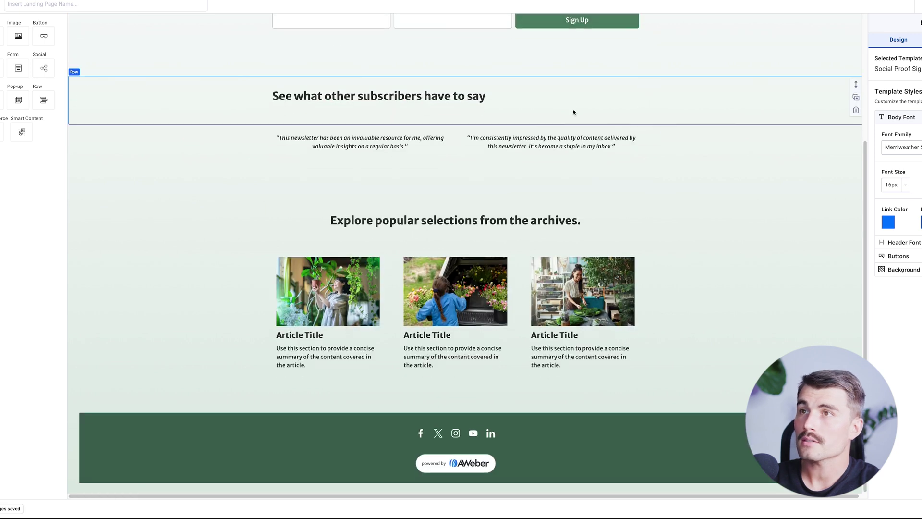
{"action": "scroll", "coordinate": [574, 109], "scroll_direction": "up", "scroll_amount": 4}
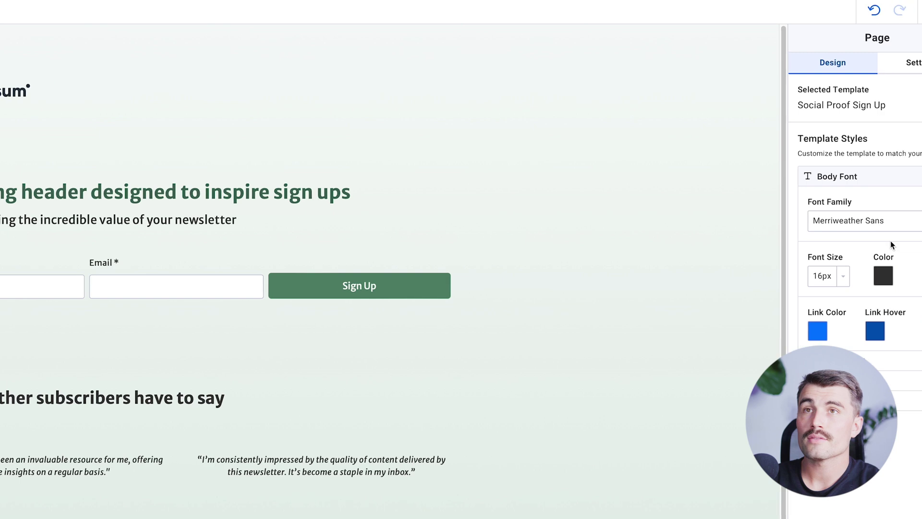
Step: Select the main heading and review its row's Design, corner, shadow and spacing settings, leaving defaults
{"action": "left_click", "coordinate": [179, 191]}
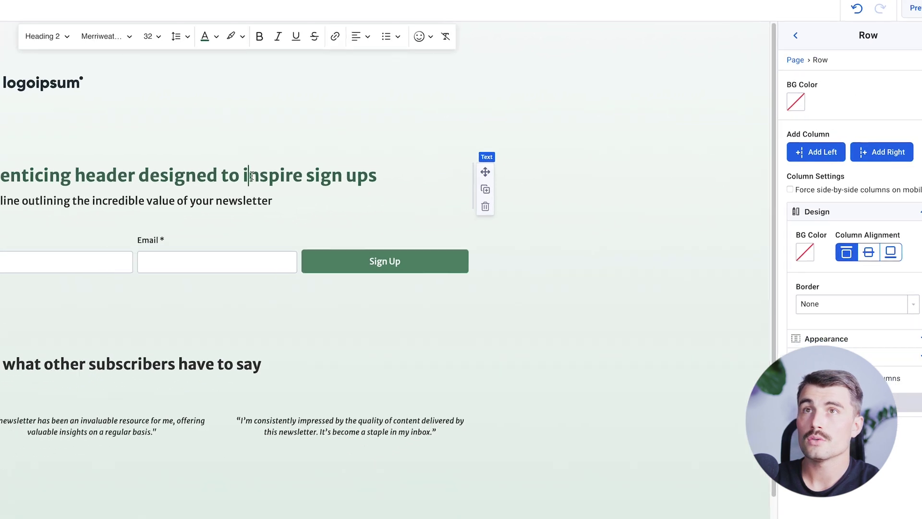
{"action": "triple_click", "coordinate": [178, 192]}
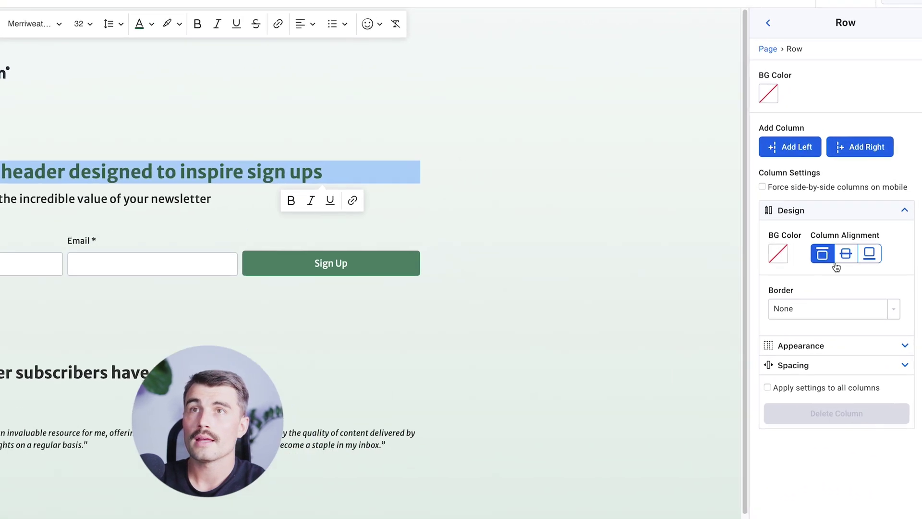
{"action": "left_click", "coordinate": [872, 260]}
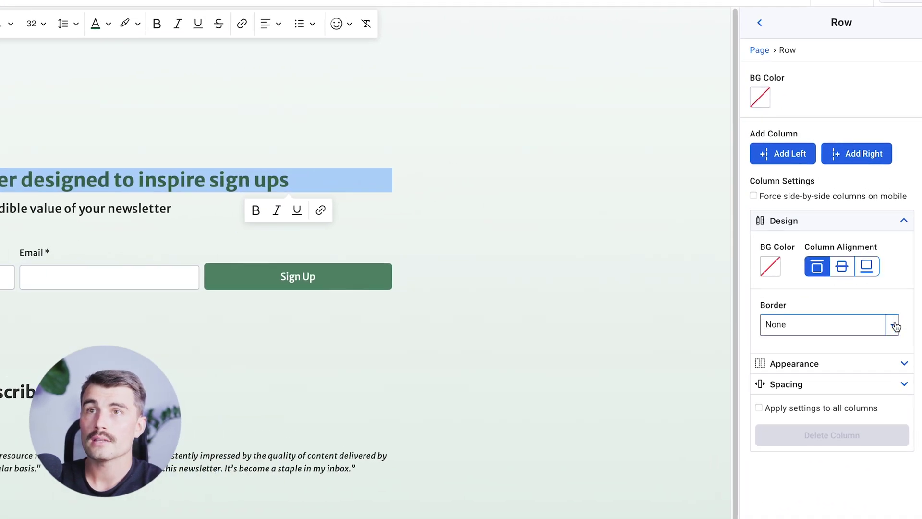
{"action": "left_click", "coordinate": [906, 363]}
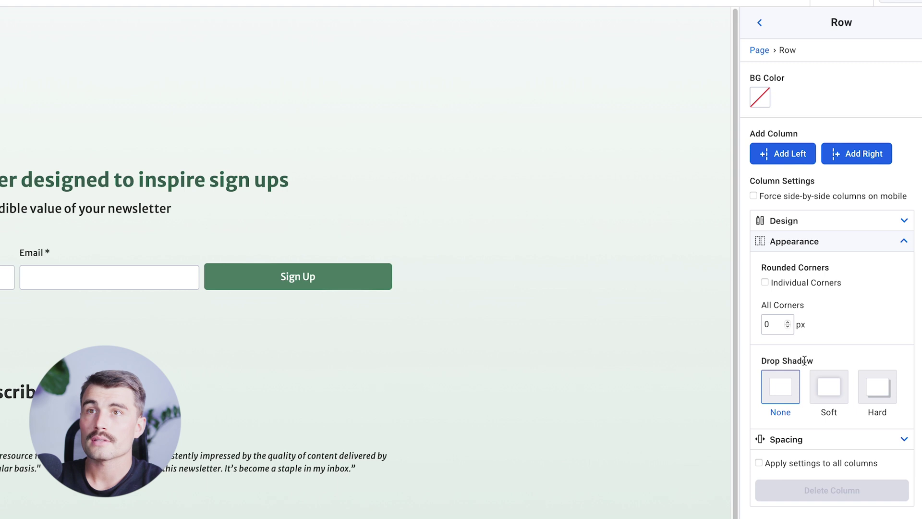
{"action": "left_click", "coordinate": [837, 250]}
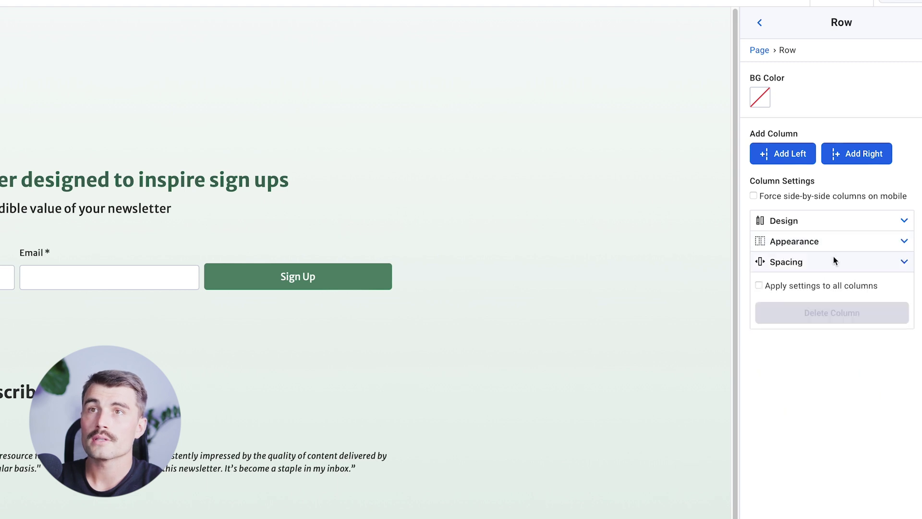
{"action": "left_click", "coordinate": [834, 264]}
{"action": "left_click", "coordinate": [833, 264]}
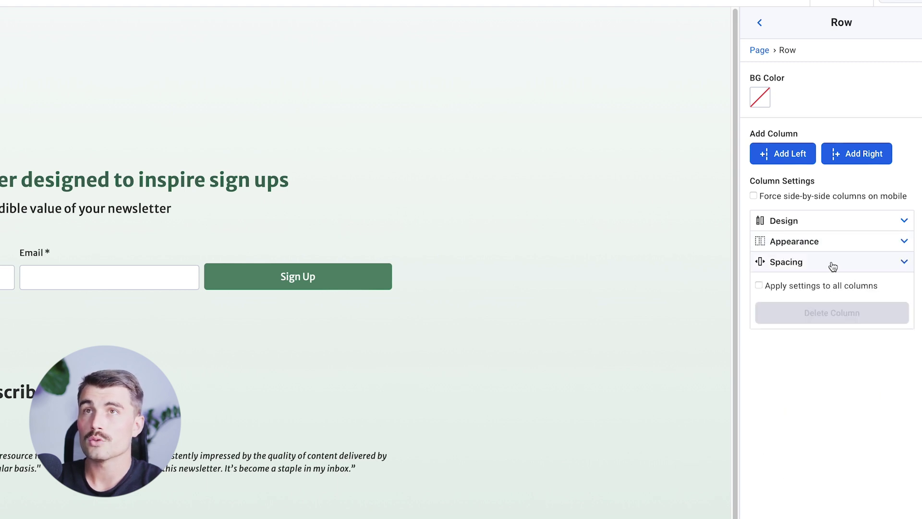